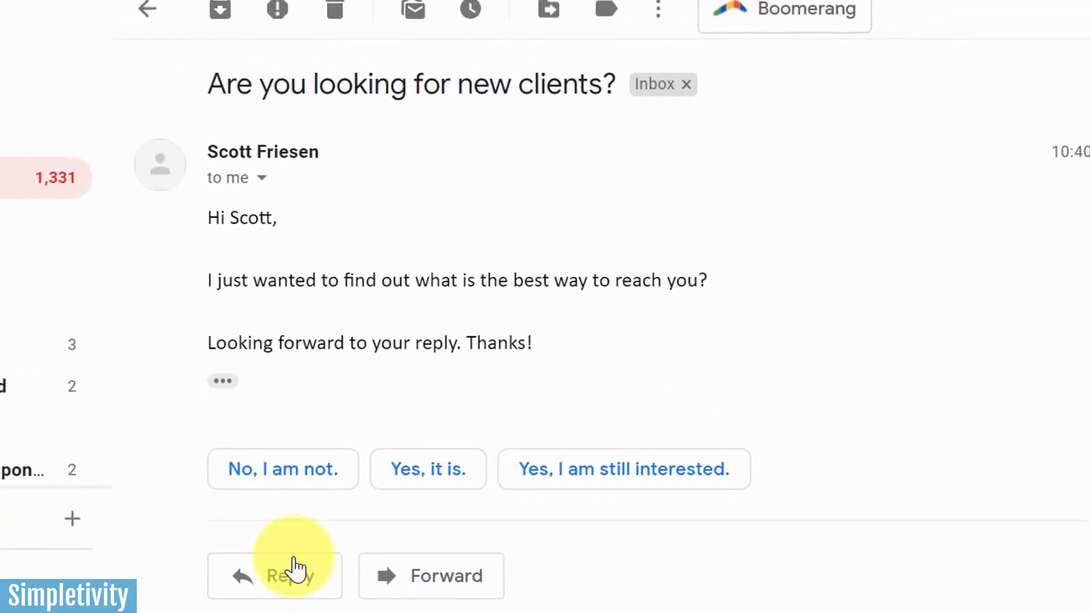
# Preview a reply to the 'Are you looking for new clients?' message, then return to the Inbox list.
pyautogui.click(274, 601)
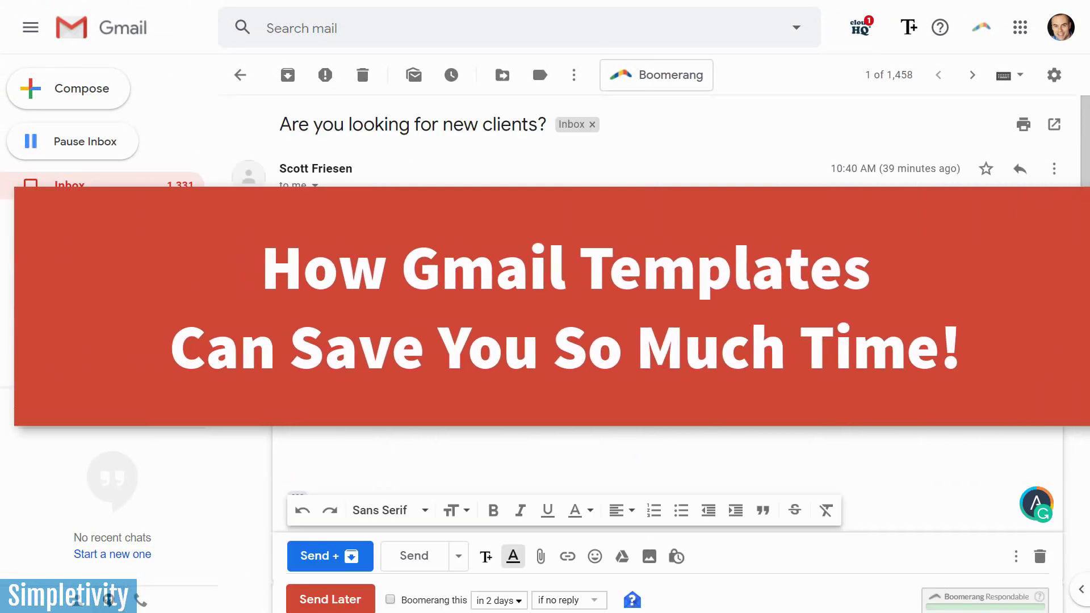
pyautogui.click(146, 193)
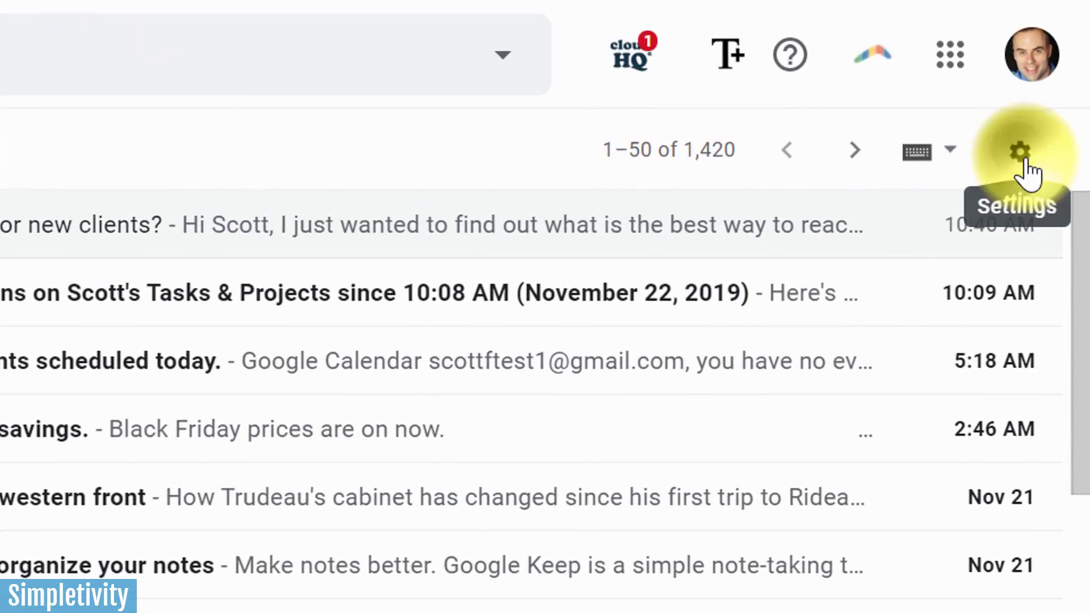
# Enable Templates under Settings > Advanced and save the changes.
pyautogui.click(1025, 167)
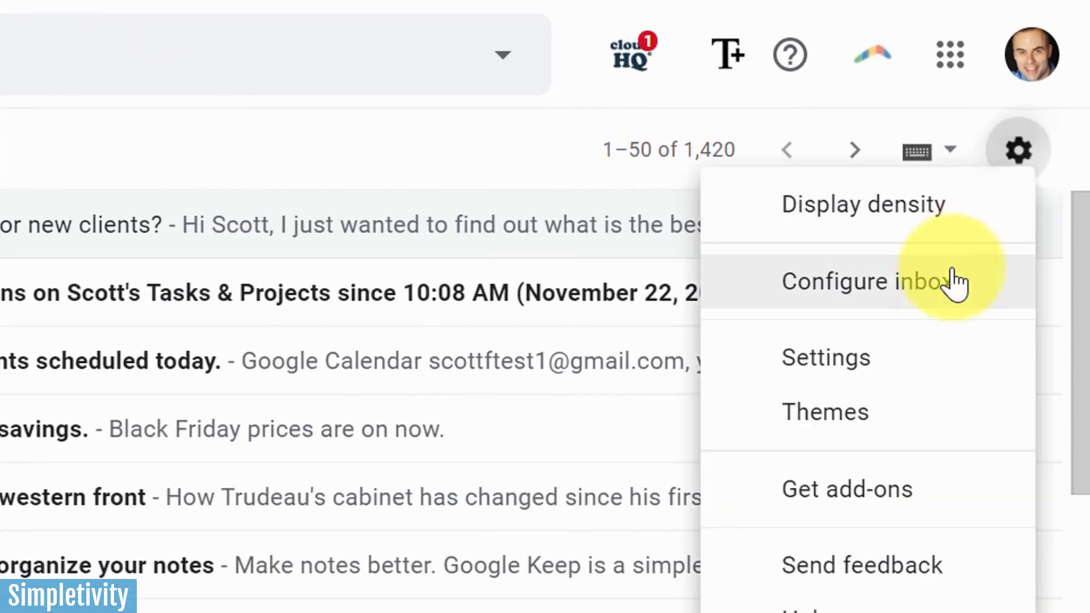
pyautogui.click(845, 370)
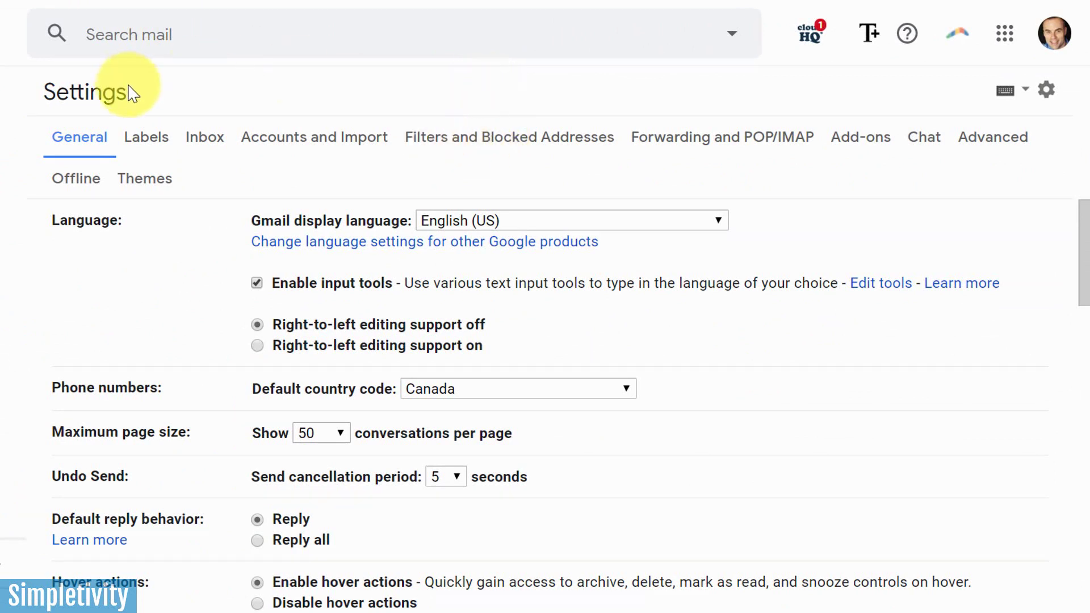
pyautogui.click(995, 149)
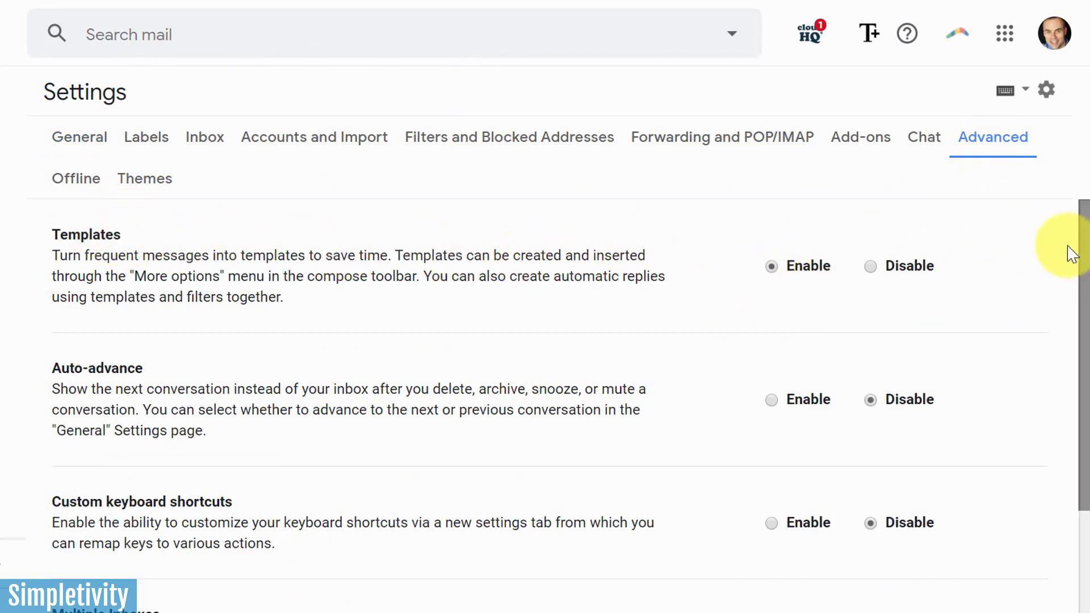
pyautogui.moveTo(1082, 232); pyautogui.dragTo(1077, 199)
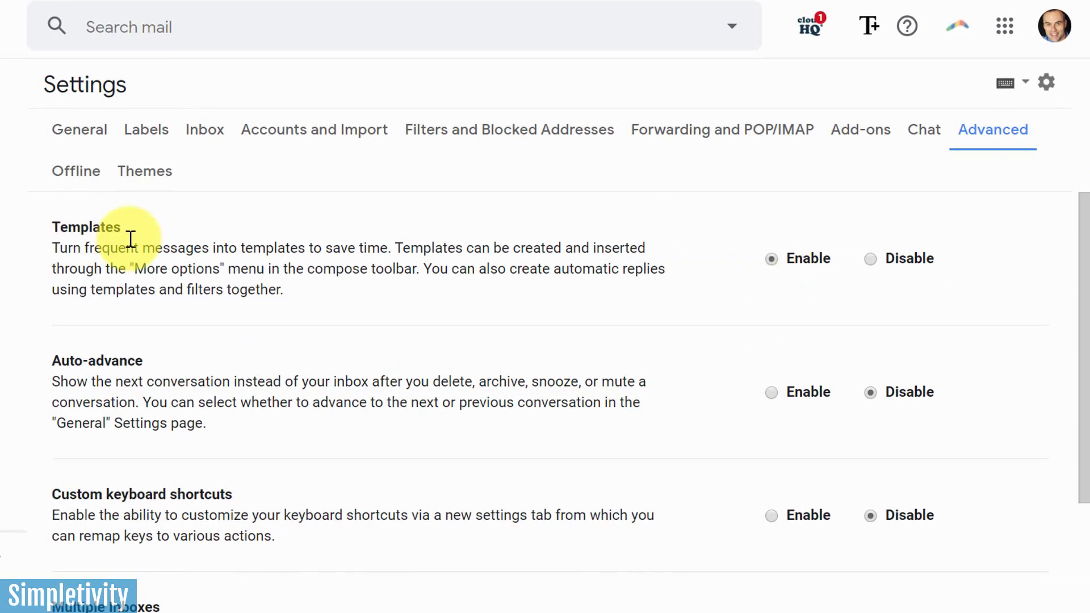
pyautogui.moveTo(1075, 287); pyautogui.dragTo(1087, 519)
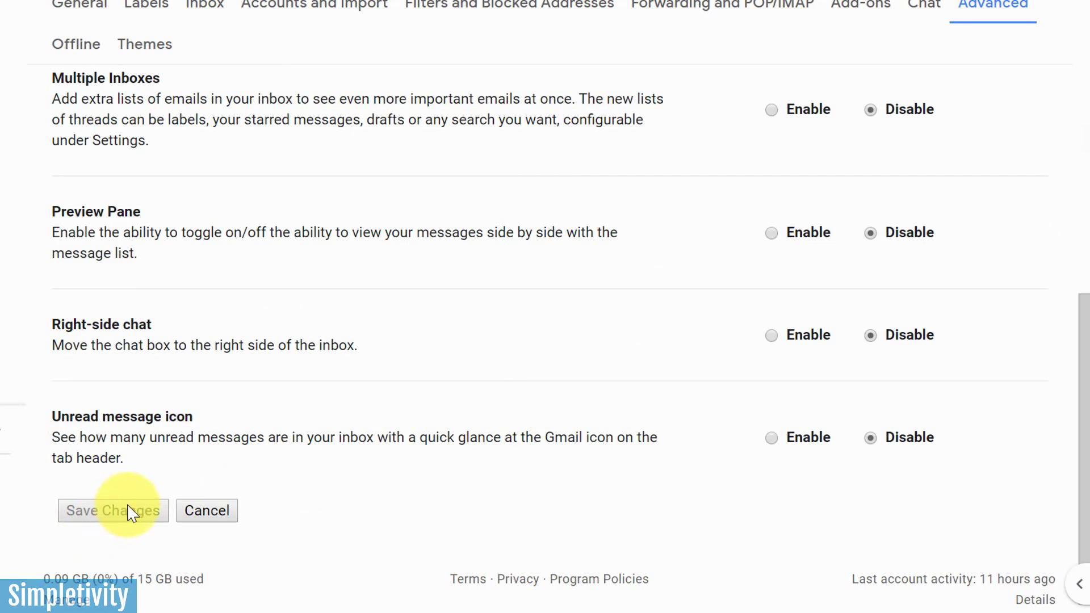
pyautogui.scroll(5, 245, 347)
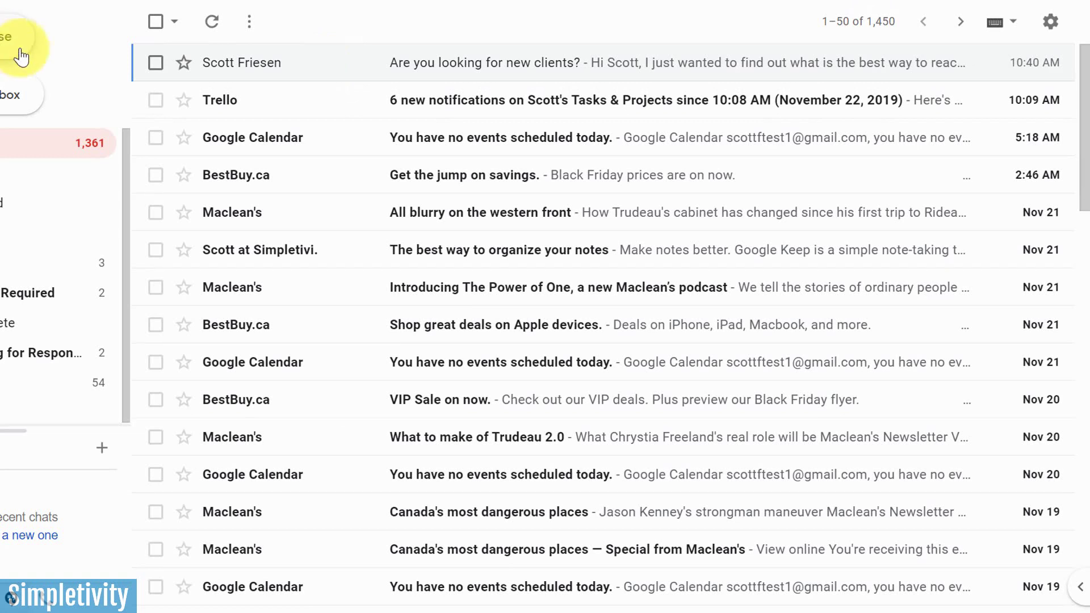
# Open 'Are you looking for new clients?', start a blank reply, and hide the formatting toolbar.
pyautogui.click(308, 73)
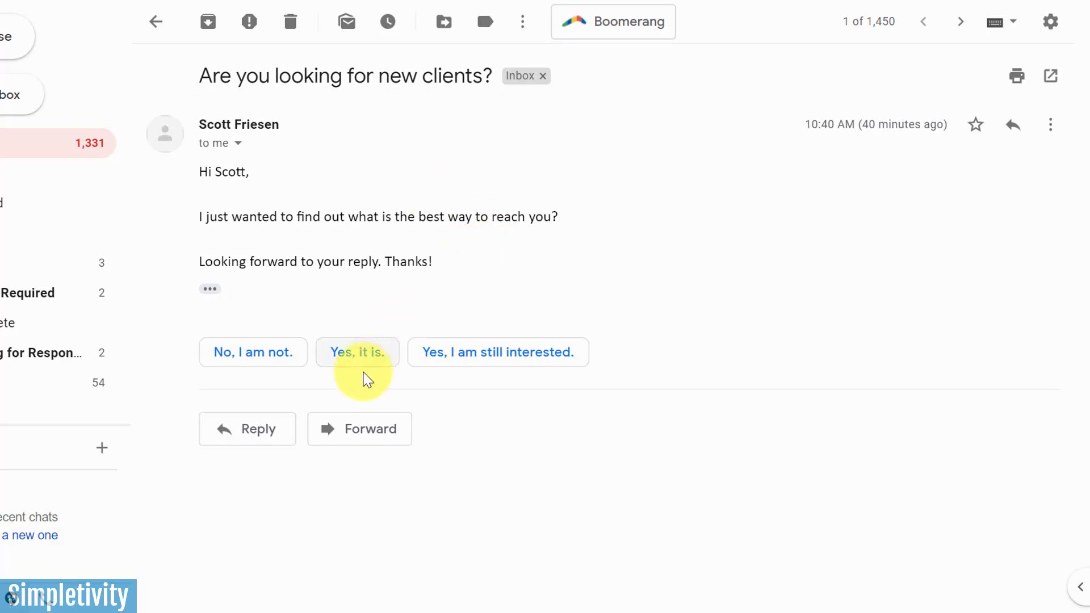
pyautogui.click(272, 440)
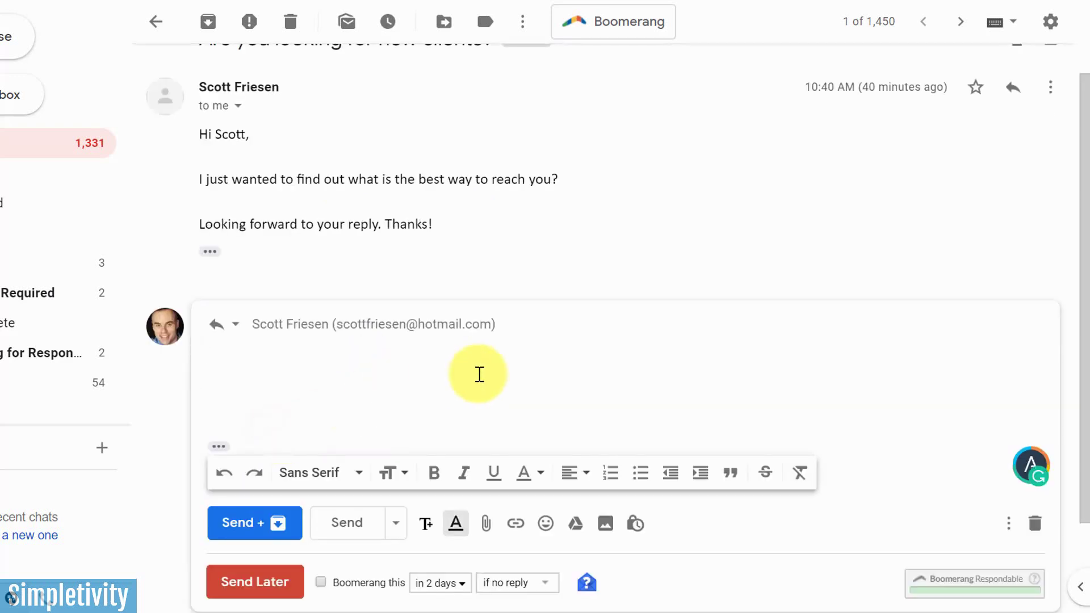
pyautogui.click(455, 528)
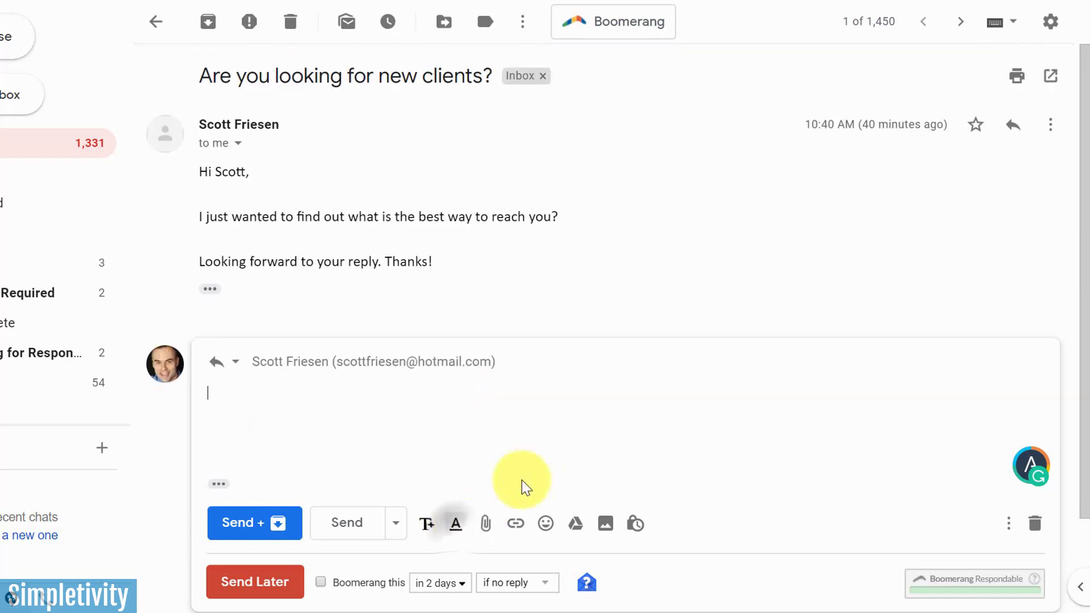
# Insert the 'Sorry - not interested' template into the reply.
pyautogui.click(1009, 523)
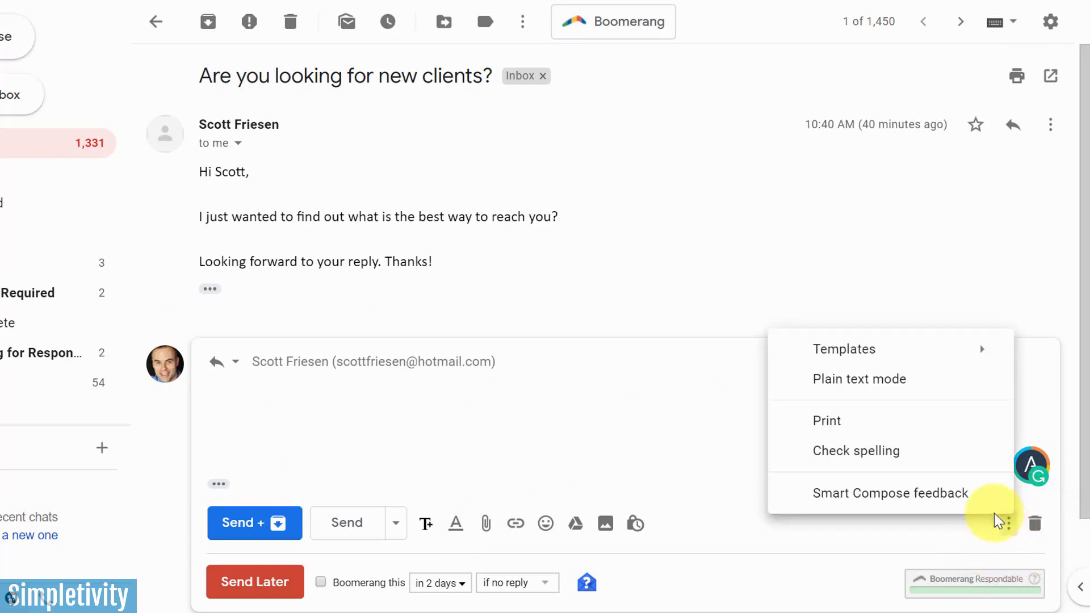
pyautogui.moveTo(876, 352)
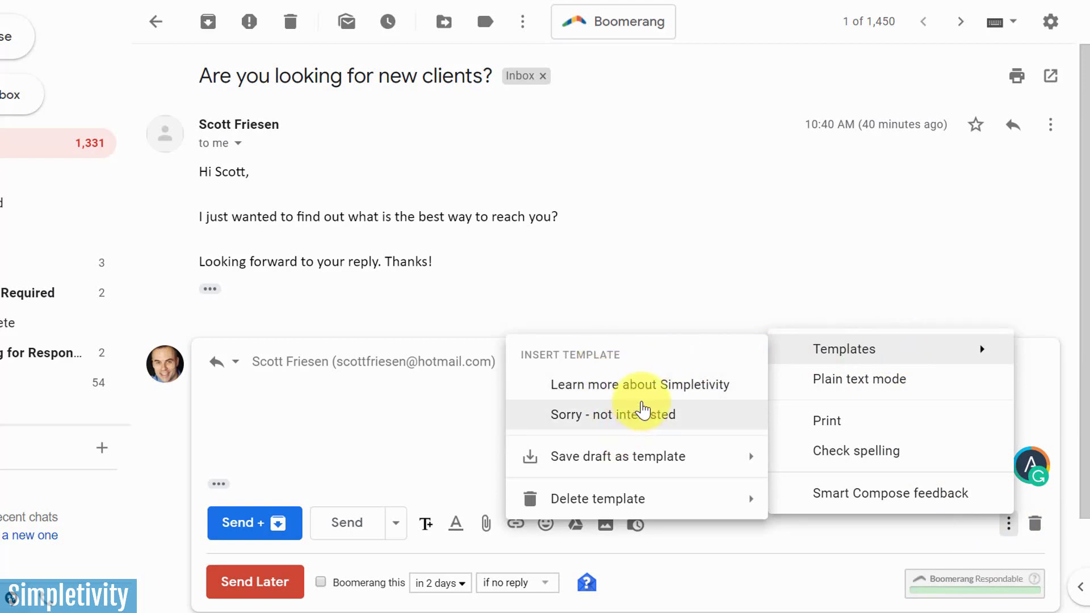
pyautogui.moveTo(603, 462)
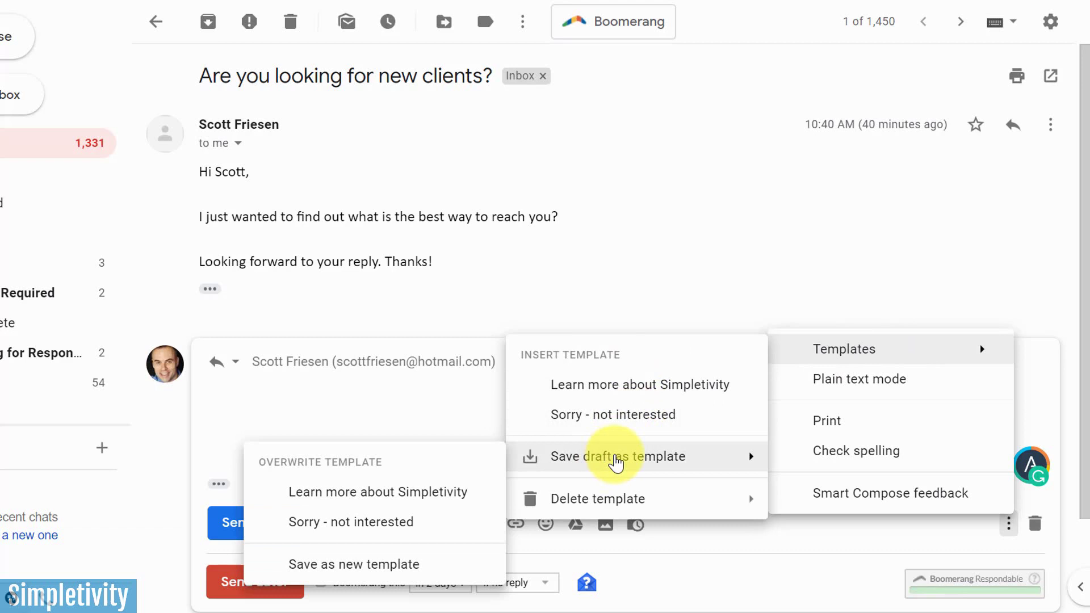
pyautogui.moveTo(603, 512)
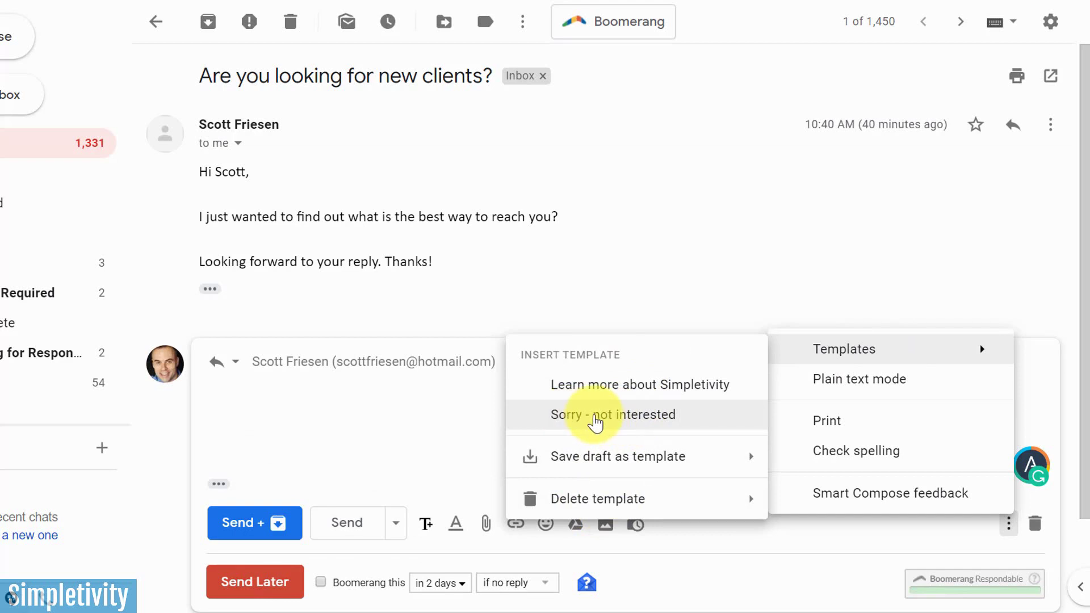
pyautogui.click(594, 421)
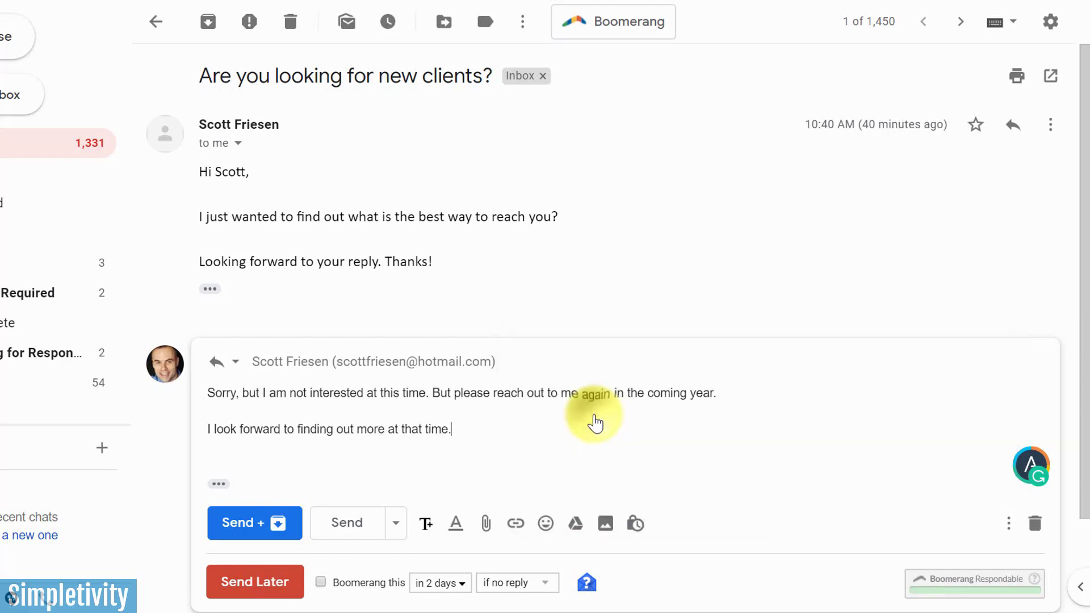
pyautogui.scroll(-2, 594, 417)
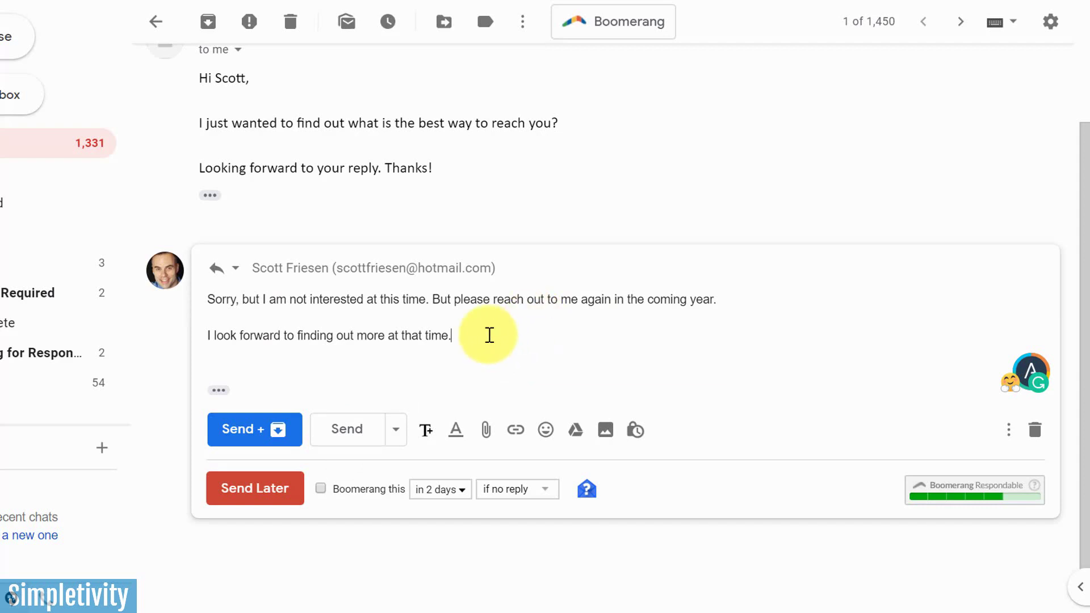
pyautogui.moveTo(489, 335); pyautogui.dragTo(179, 298)
# Replace the template text with 'Thank you for reaching out' and a 'Take care,' sign-off.
pyautogui.press('BackSpace')
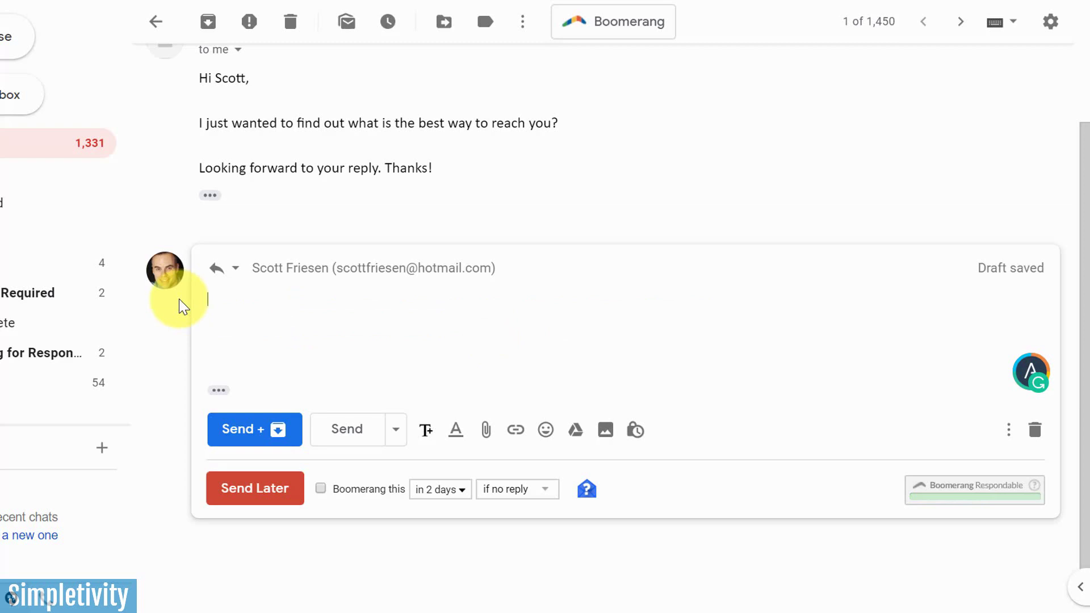
pyautogui.write("Thank you for reaching out. But I'm not interested at this time.")
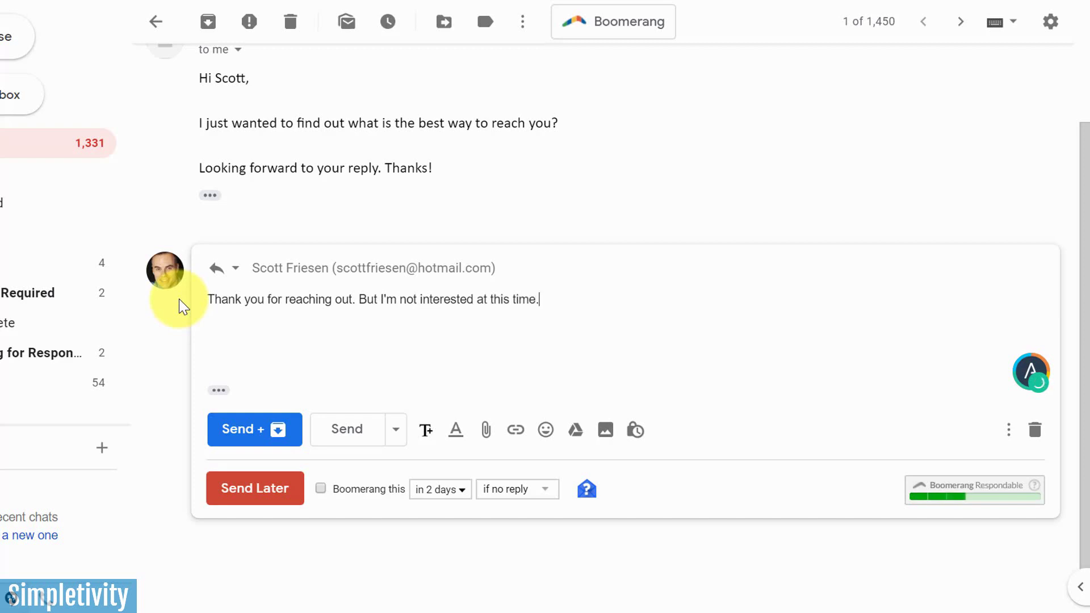
pyautogui.press('Return')
pyautogui.press('Return')
pyautogui.write('Take care,')
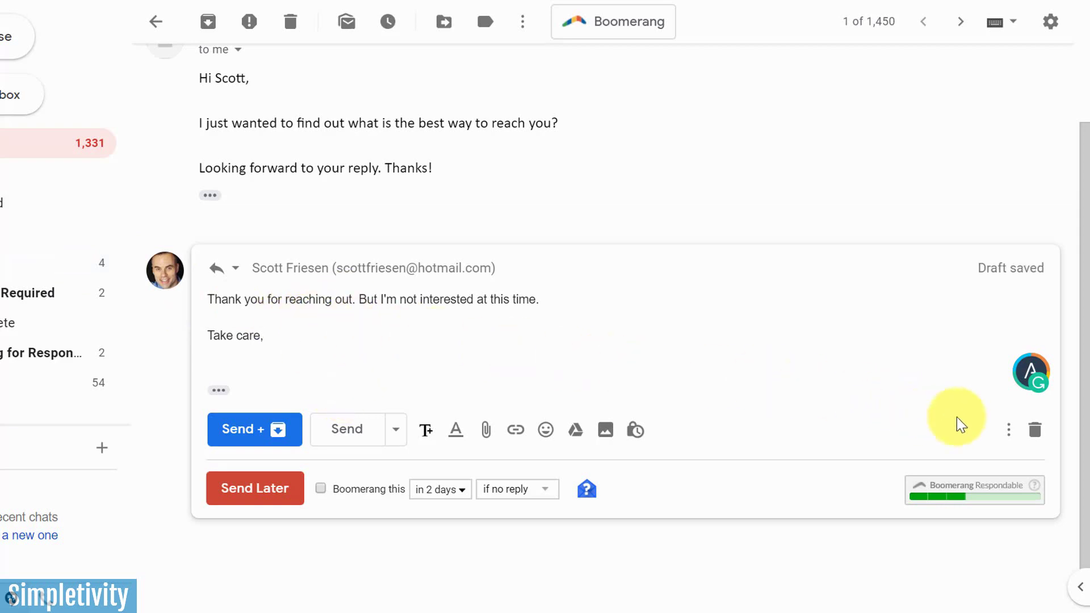
# Save the reply draft as a new template named 'Not interested'.
pyautogui.click(1008, 430)
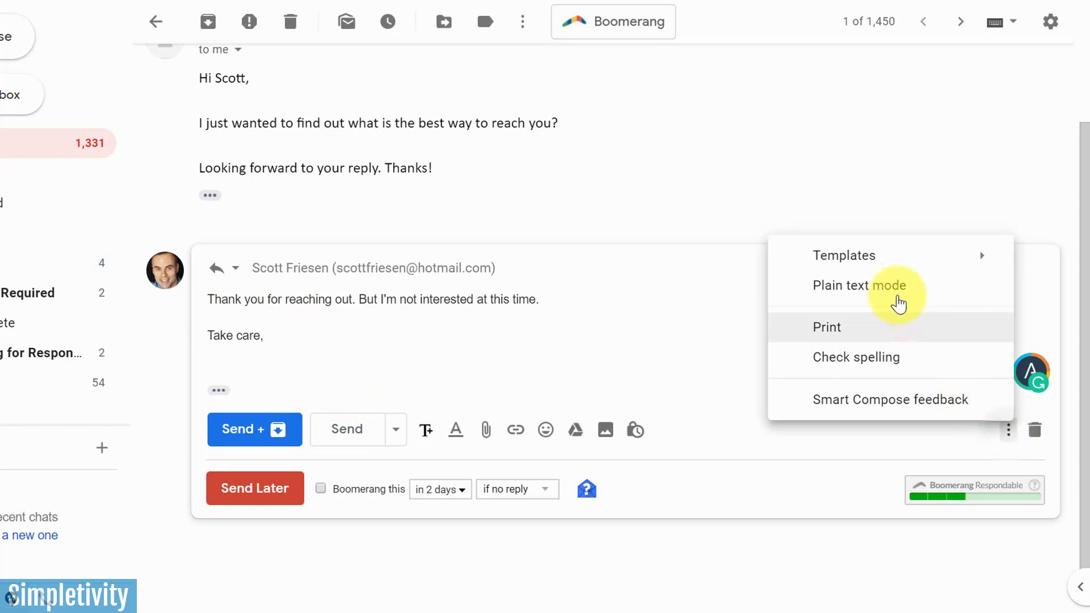
pyautogui.moveTo(882, 259)
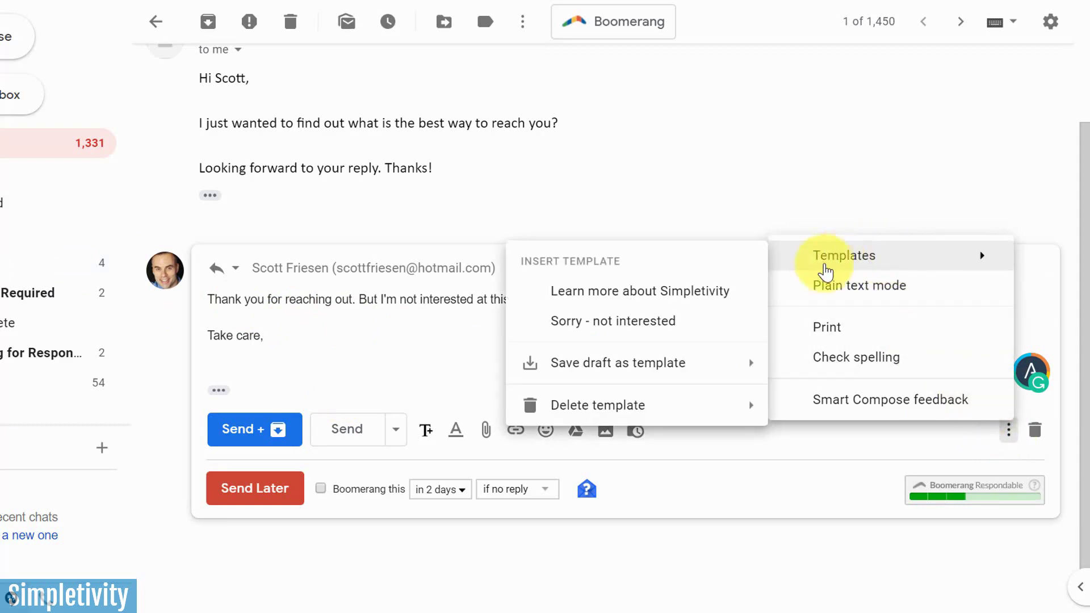
pyautogui.moveTo(598, 372)
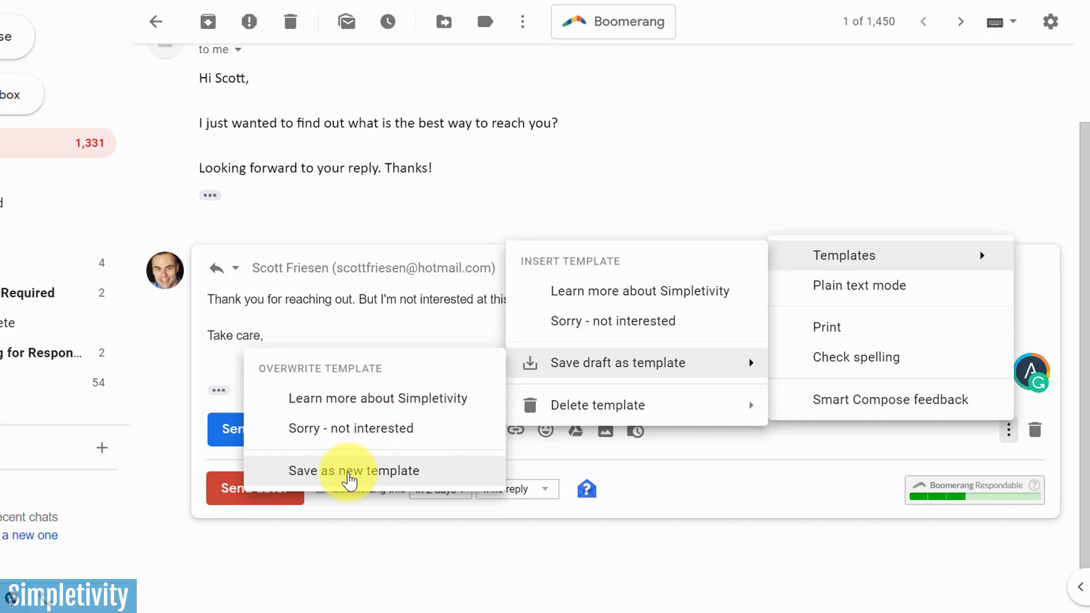
pyautogui.click(359, 470)
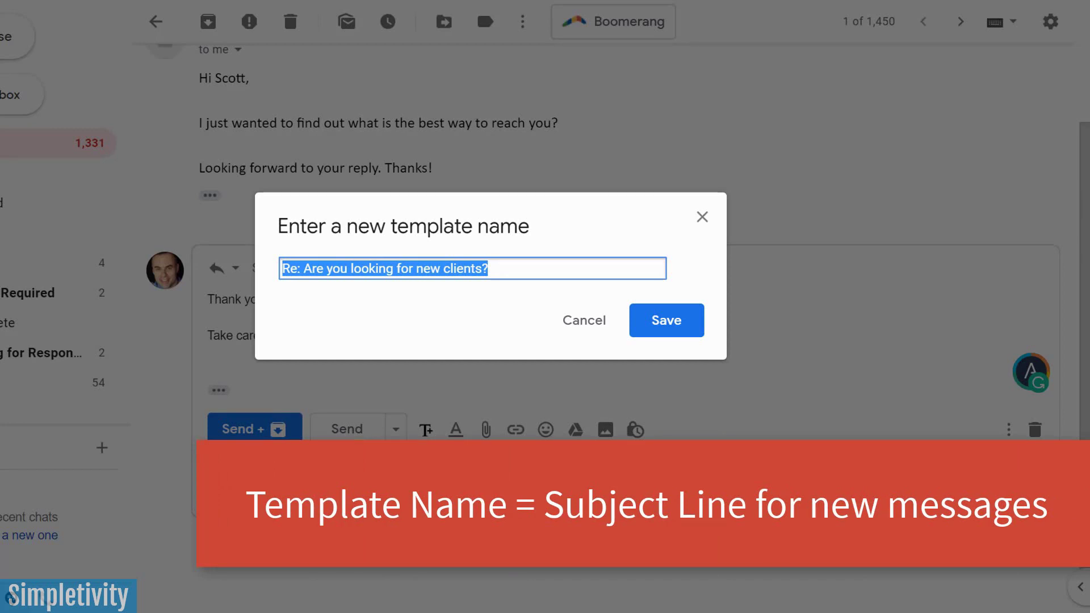
pyautogui.write('Not interested')
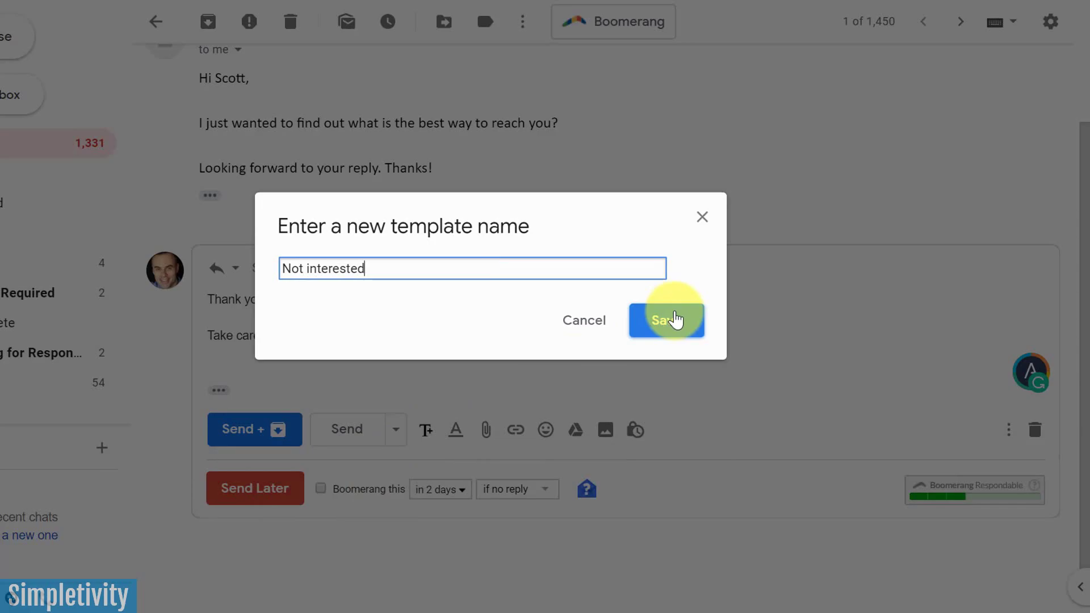
pyautogui.click(670, 321)
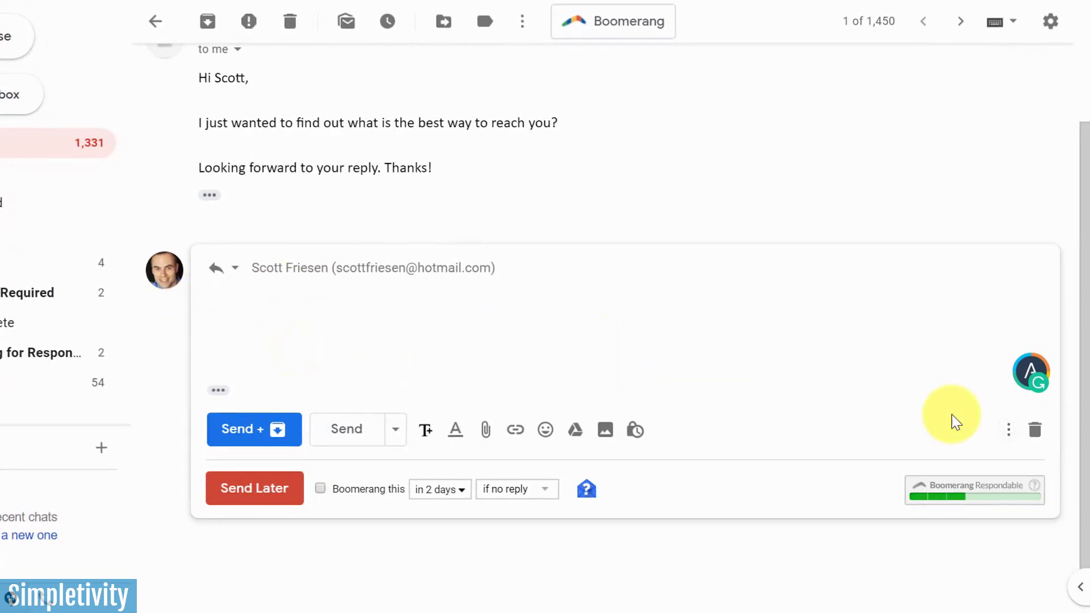
# Insert the 'Not interested' template into the reply, then select all its text.
pyautogui.click(1008, 432)
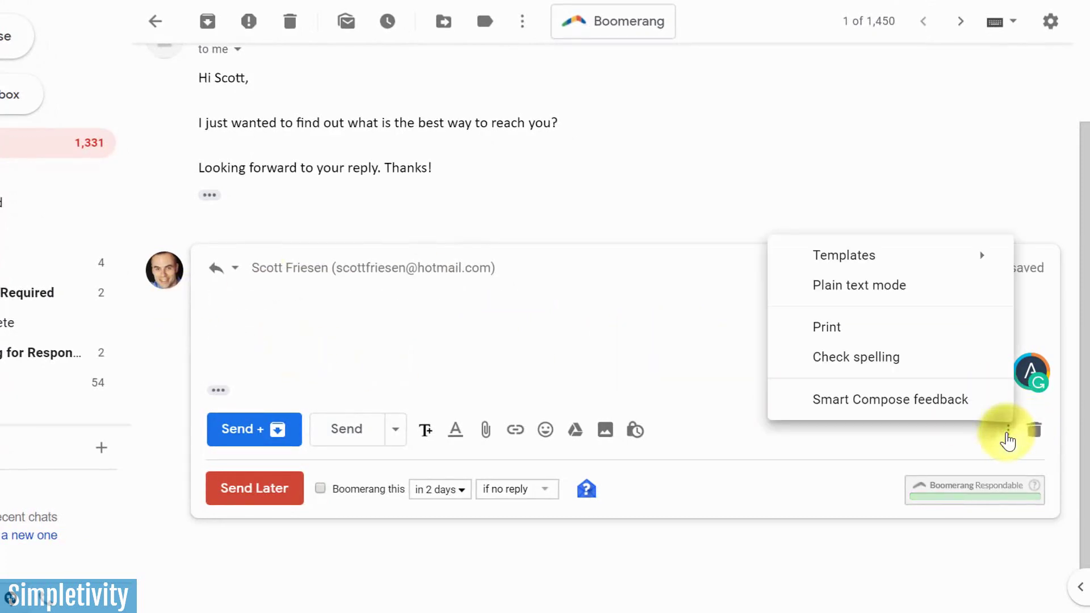
pyautogui.moveTo(876, 255)
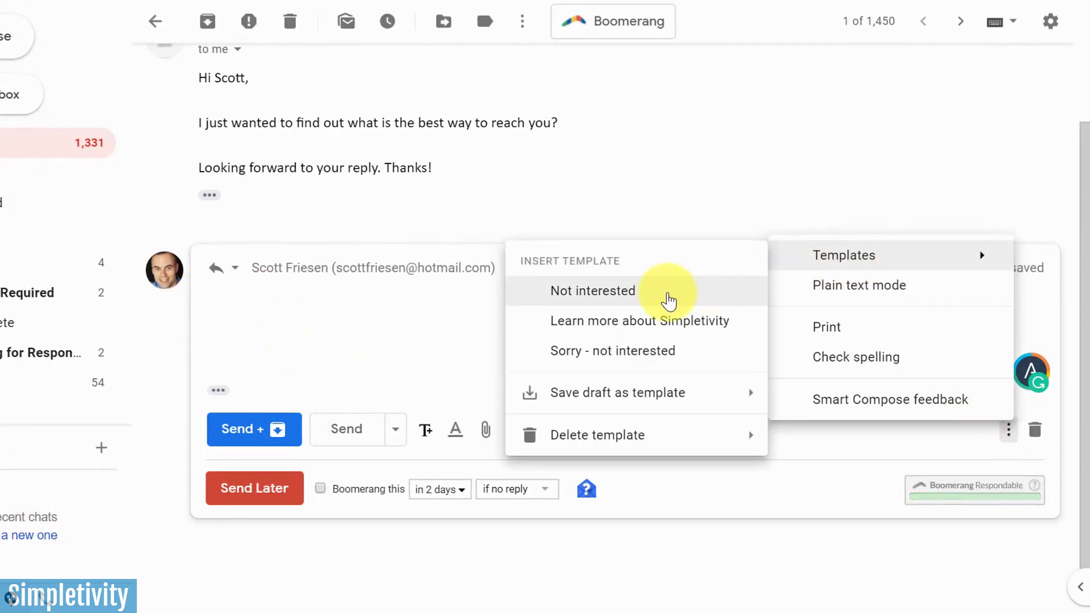
pyautogui.click(662, 298)
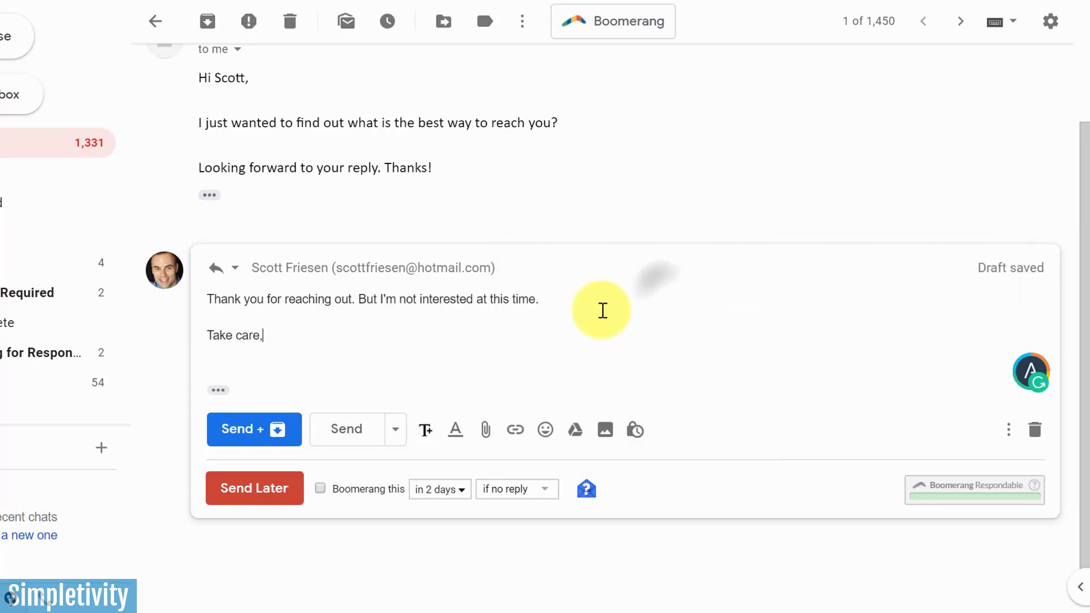
pyautogui.click(1012, 430)
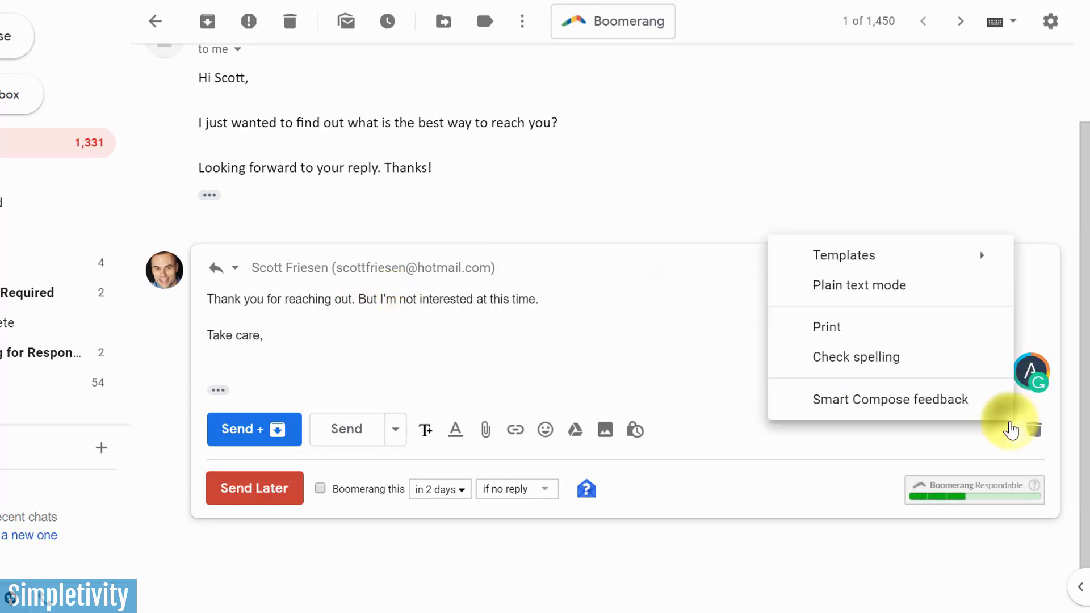
pyautogui.click(289, 341)
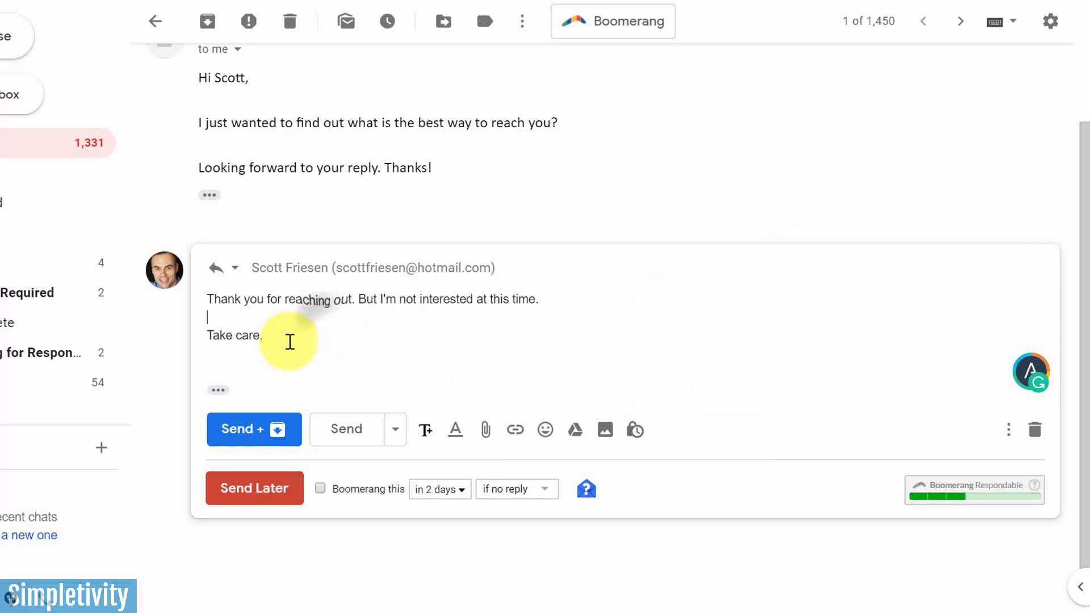
pyautogui.moveTo(289, 341); pyautogui.dragTo(184, 306)
# Clear the reply and insert the 'Learn more about Simpletivity' template with its logo and store links.
pyautogui.press('Delete')
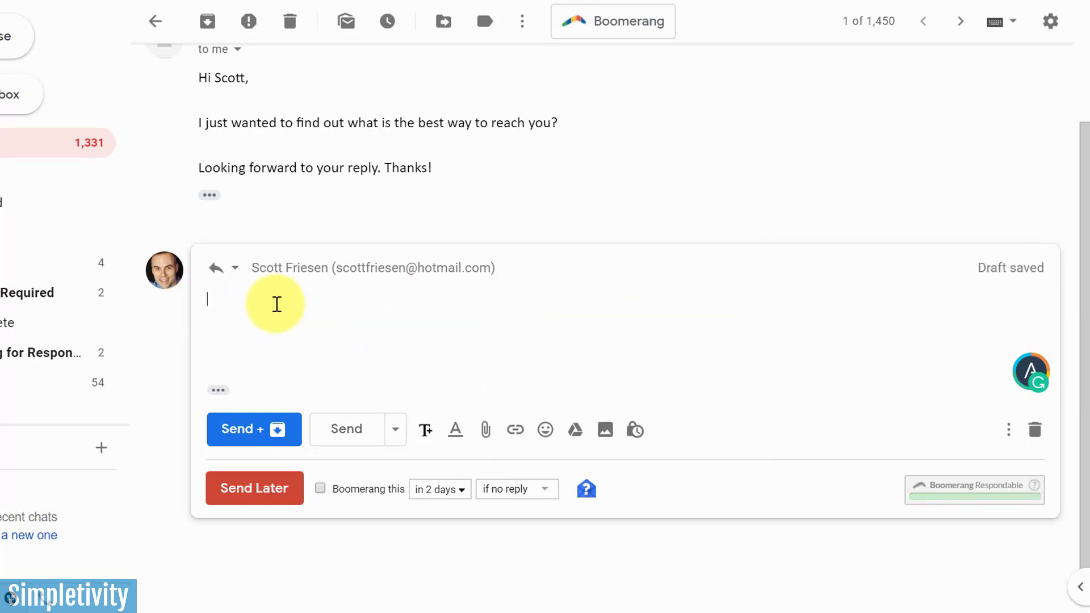
pyautogui.click(1008, 431)
pyautogui.moveTo(863, 260)
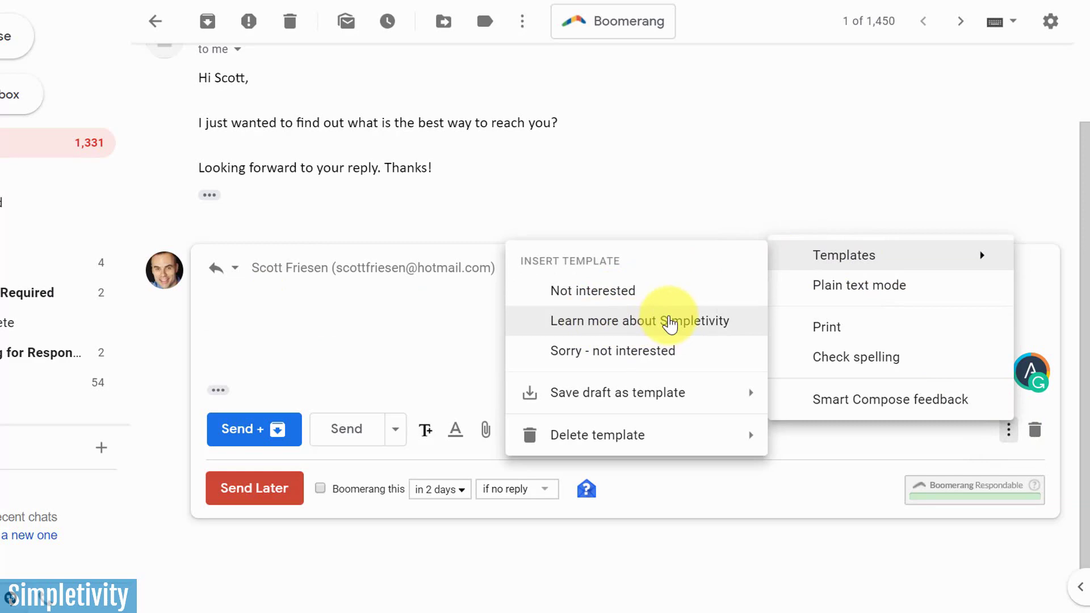
pyautogui.click(670, 322)
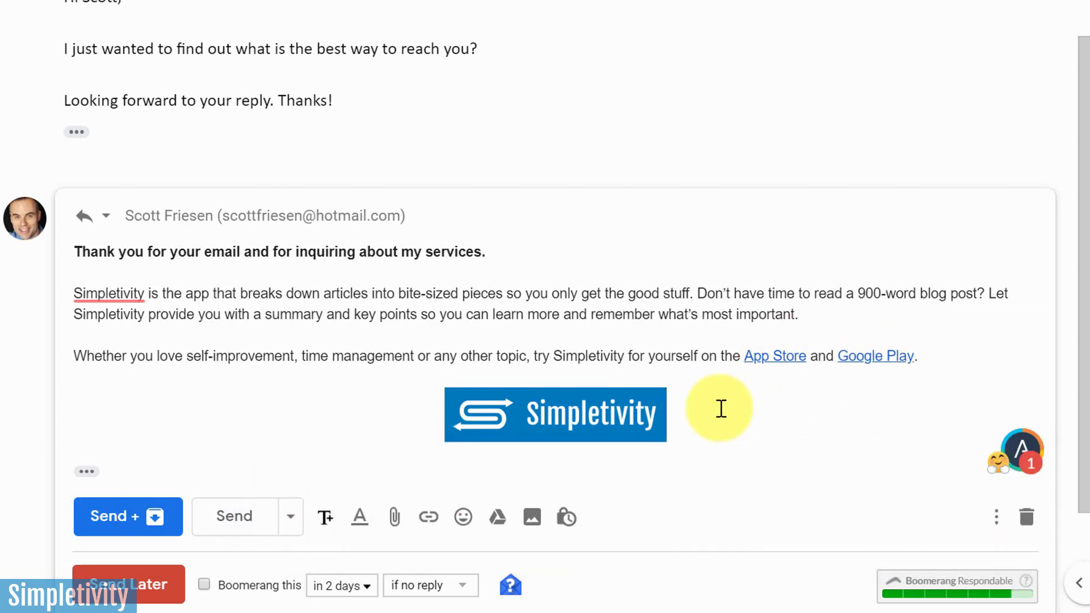
pyautogui.scroll(-2, 716, 352)
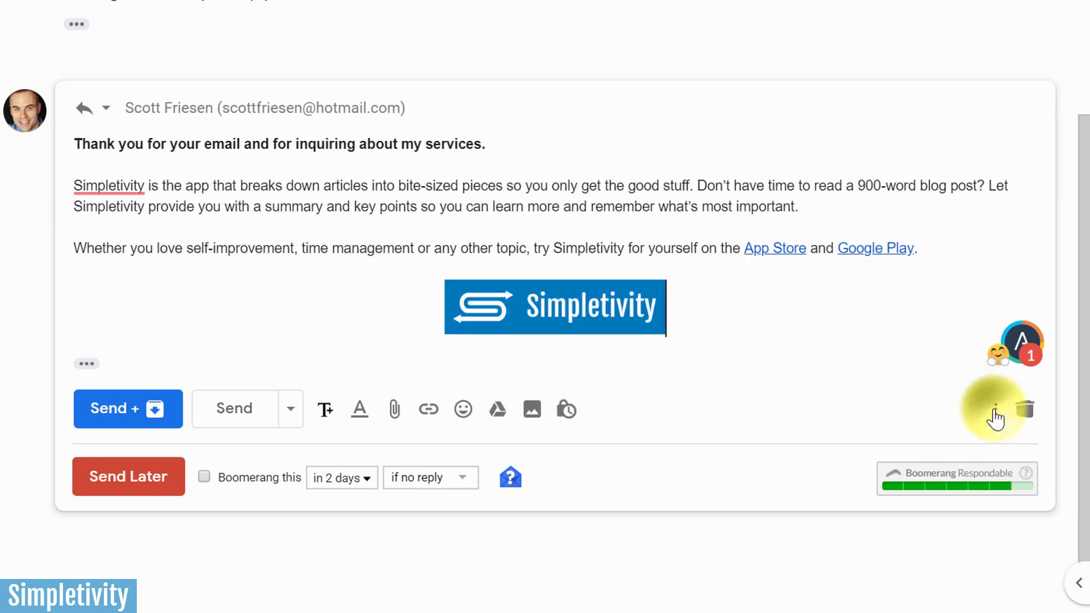
# Start deleting the 'Not interested' template but cancel, then discard the reply draft.
pyautogui.click(996, 410)
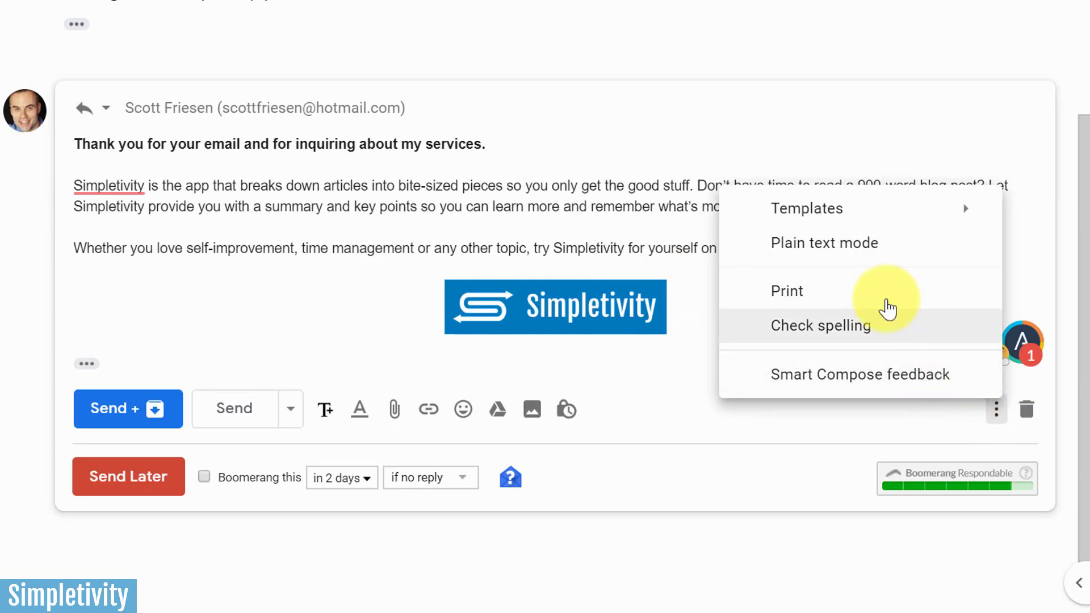
pyautogui.moveTo(836, 213)
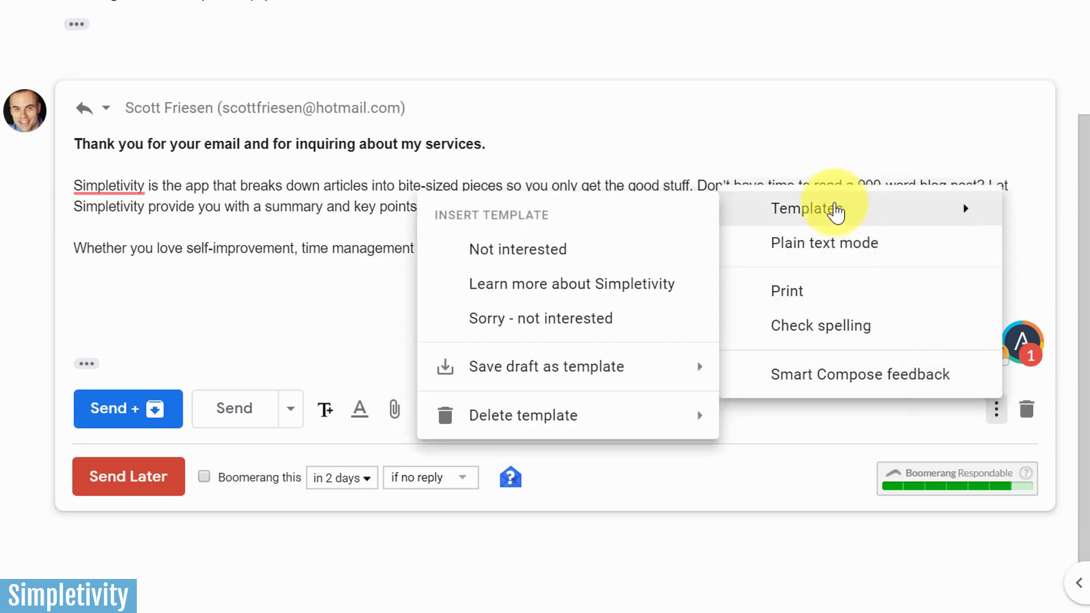
pyautogui.moveTo(510, 423)
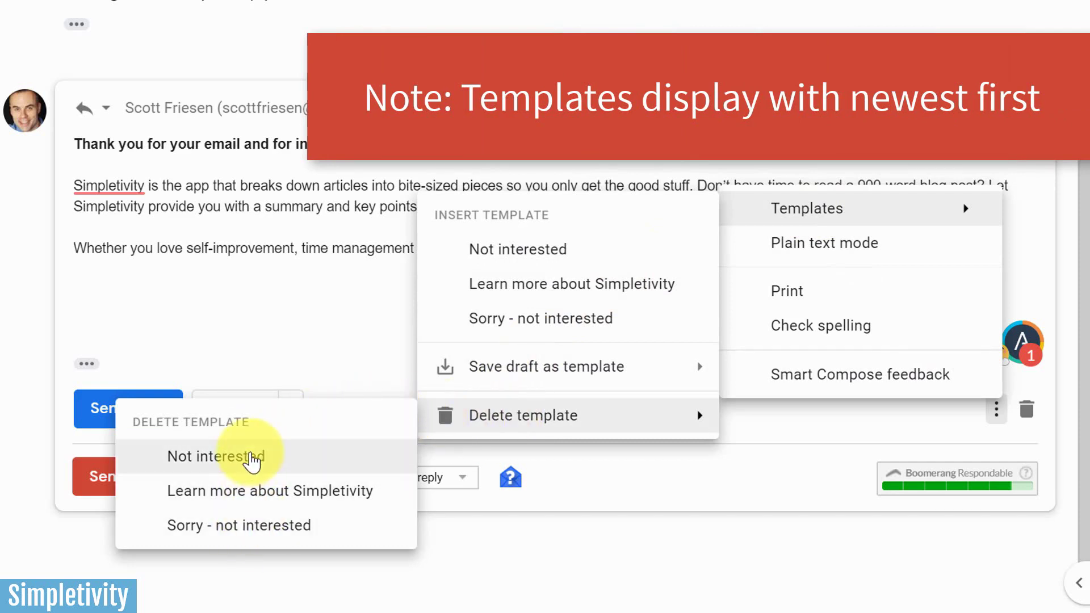
pyautogui.click(252, 457)
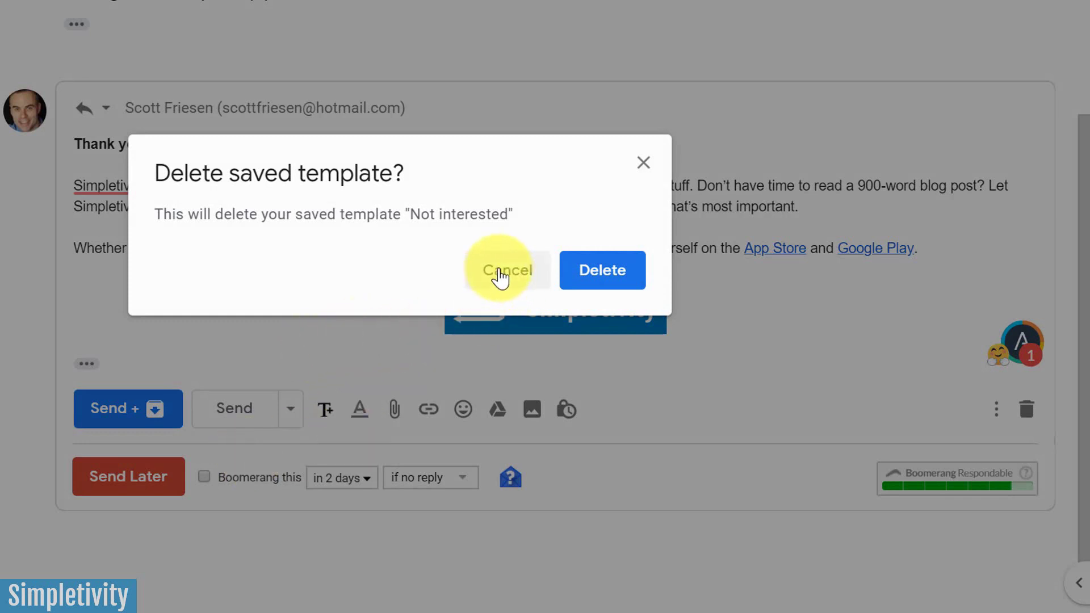
pyautogui.click(499, 278)
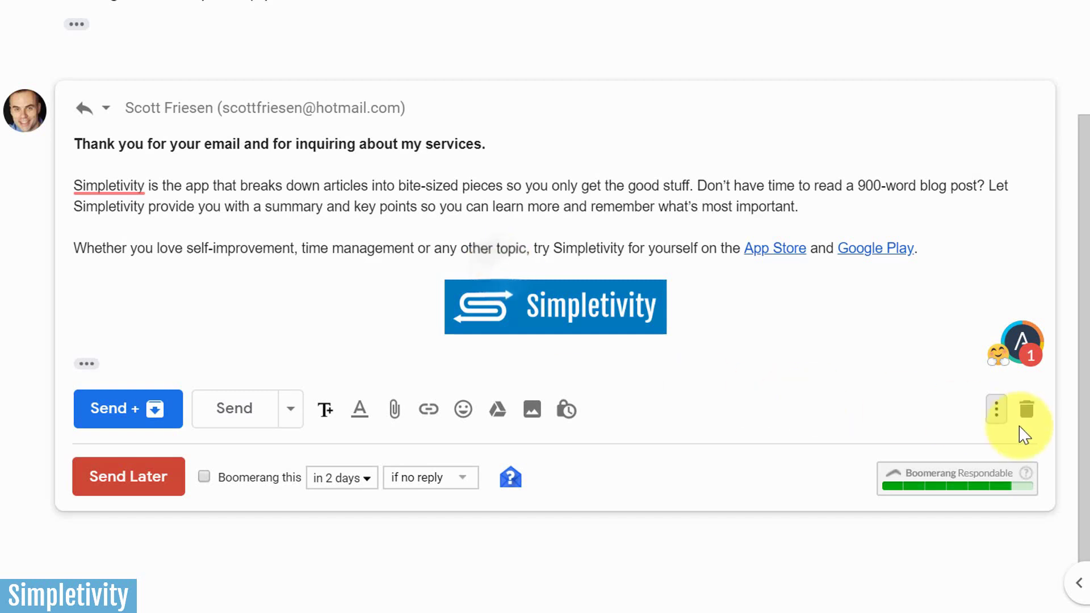
pyautogui.click(1026, 410)
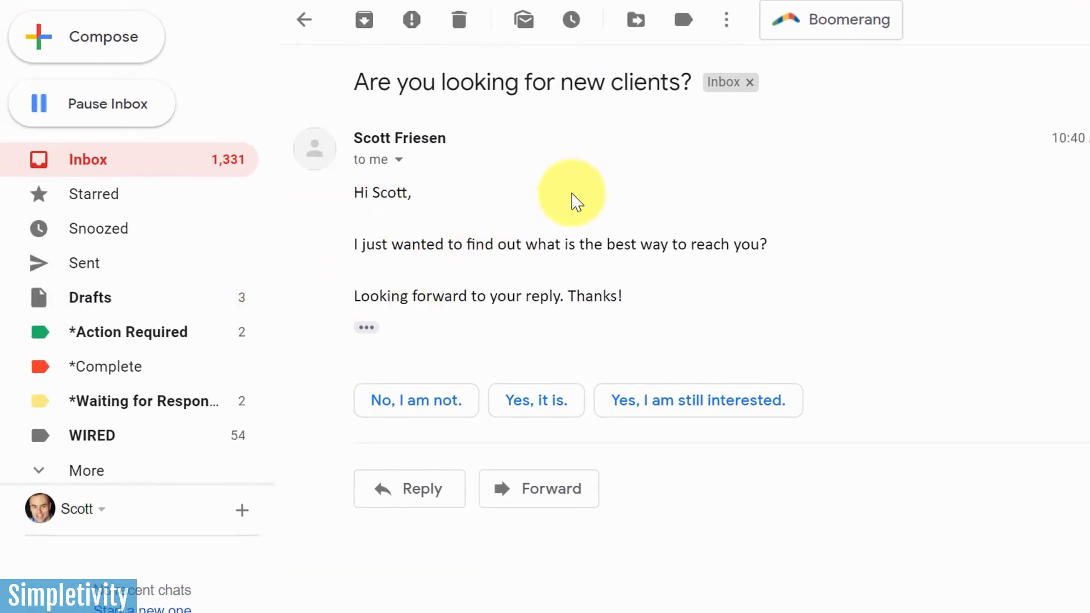
# Compose a new message from the 'Learn more about Simpletivity' template, filling its subject automatically.
pyautogui.click(104, 40)
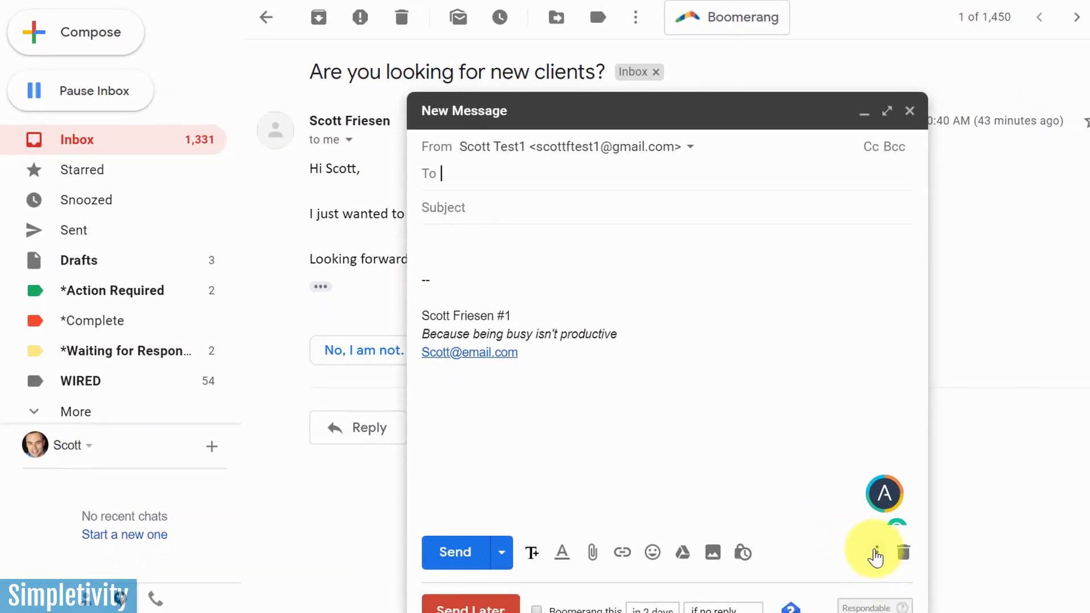
pyautogui.click(876, 553)
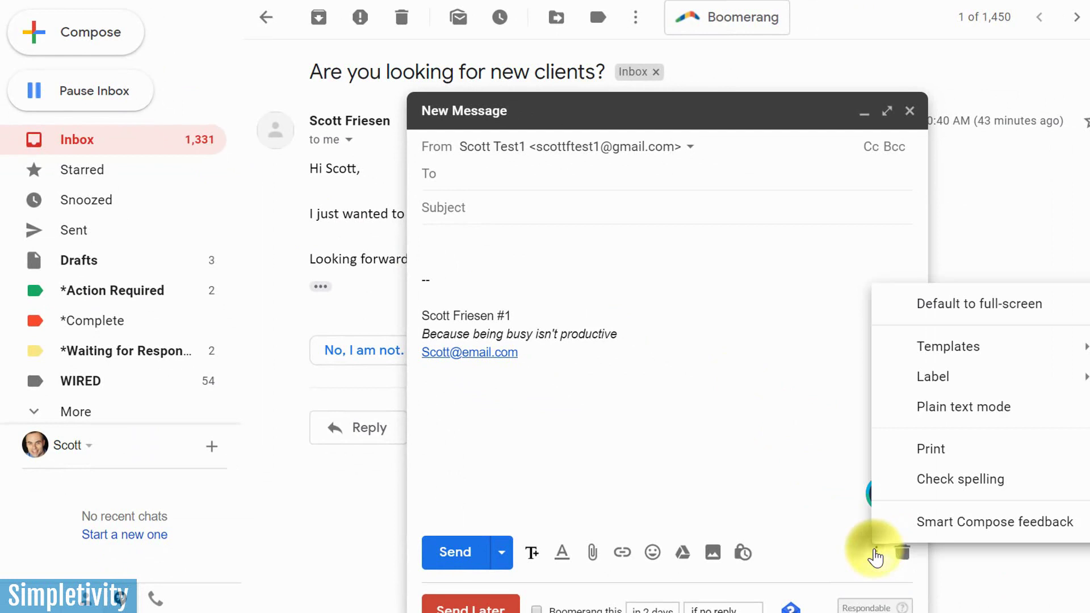
pyautogui.moveTo(974, 356)
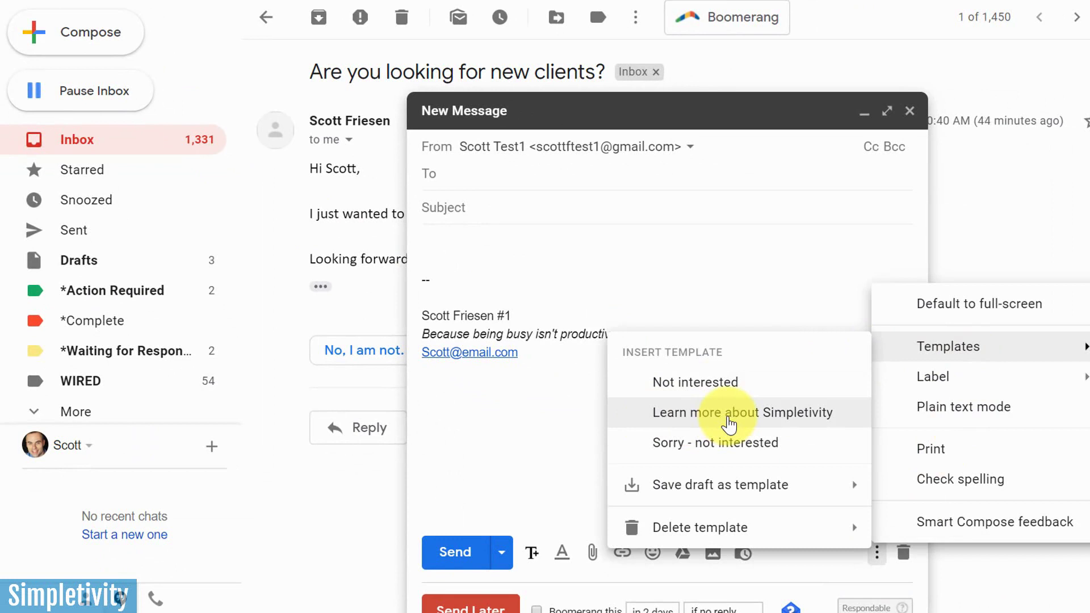
pyautogui.click(728, 413)
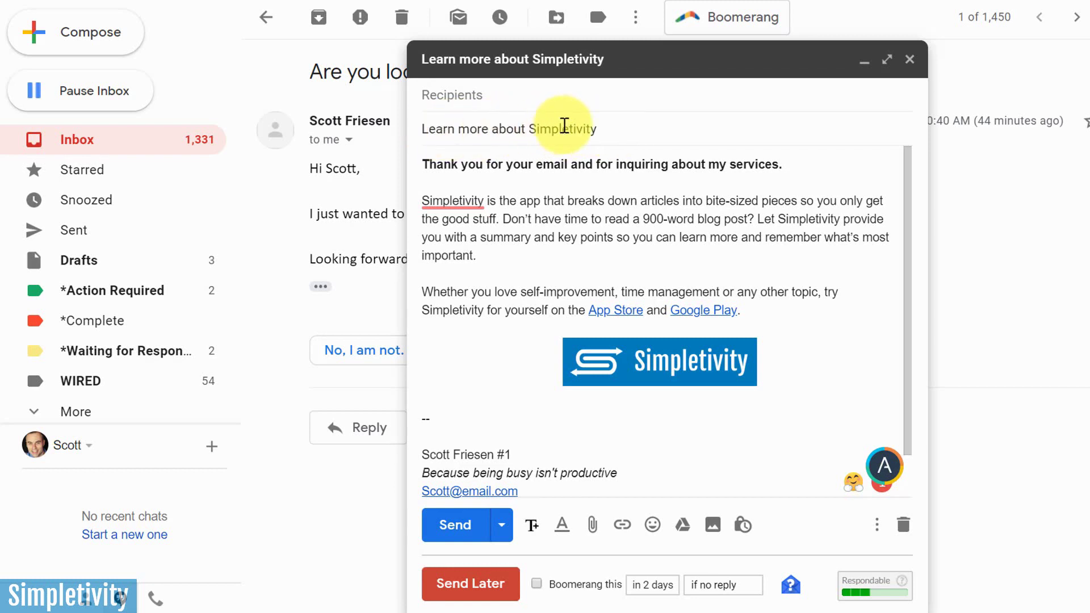
pyautogui.click(614, 131)
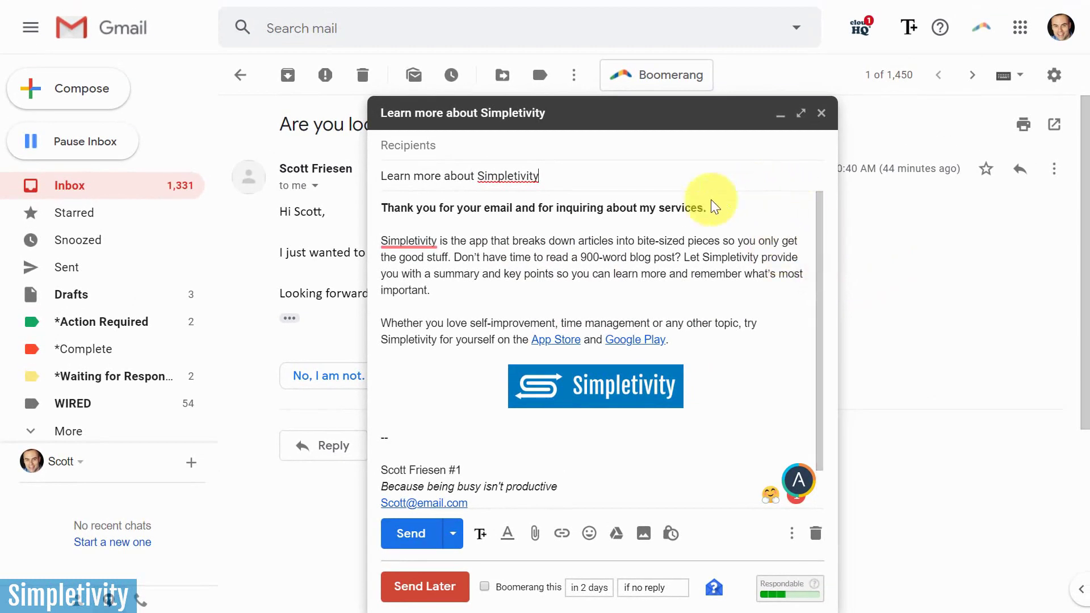
pyautogui.scroll(-1, 652, 327)
pyautogui.scroll(1, 652, 326)
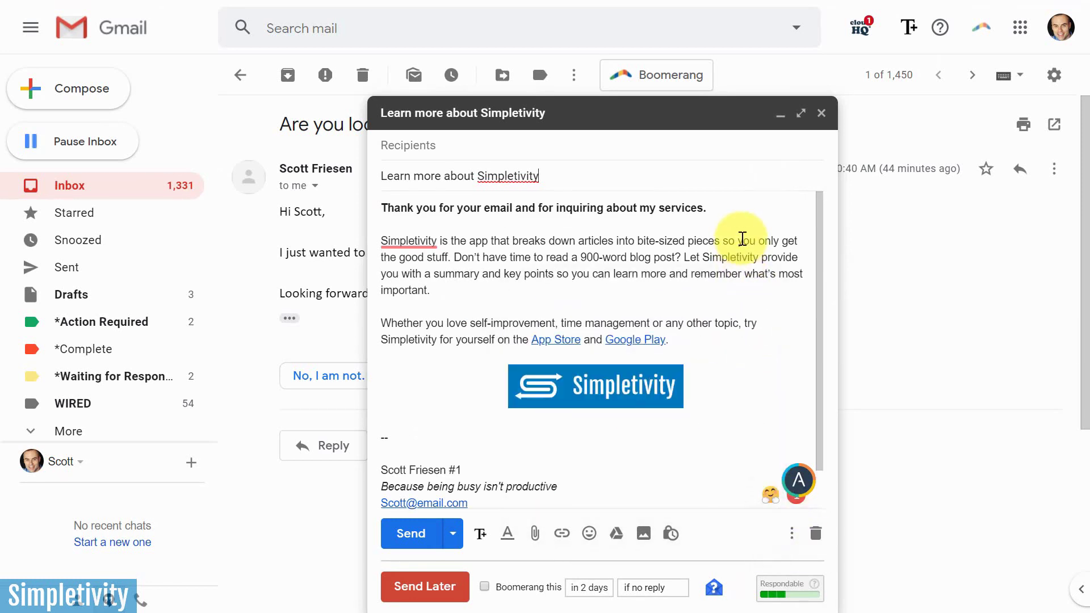
pyautogui.click(740, 240)
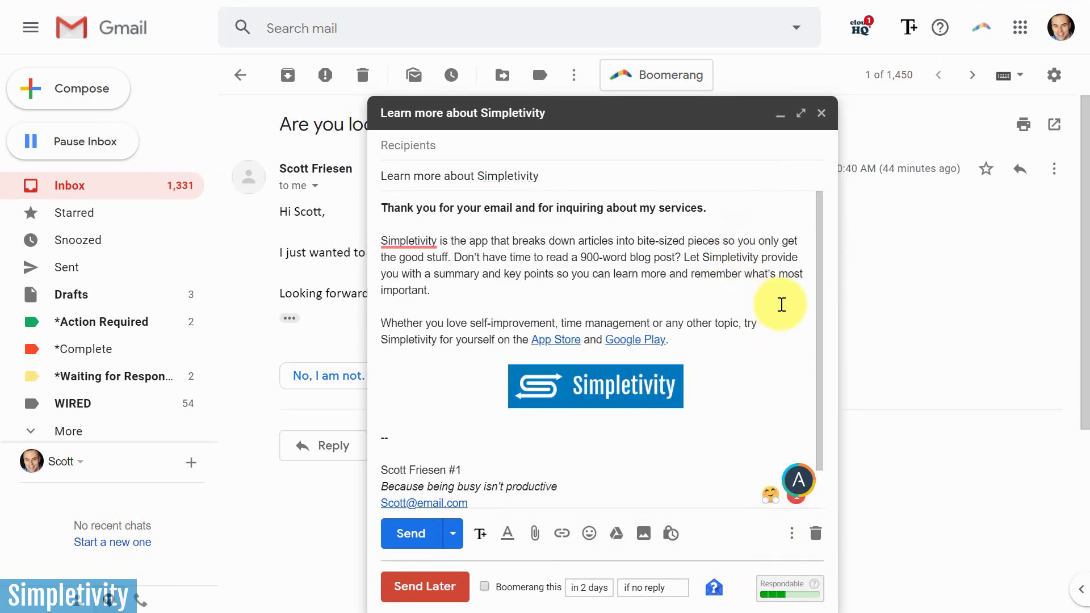